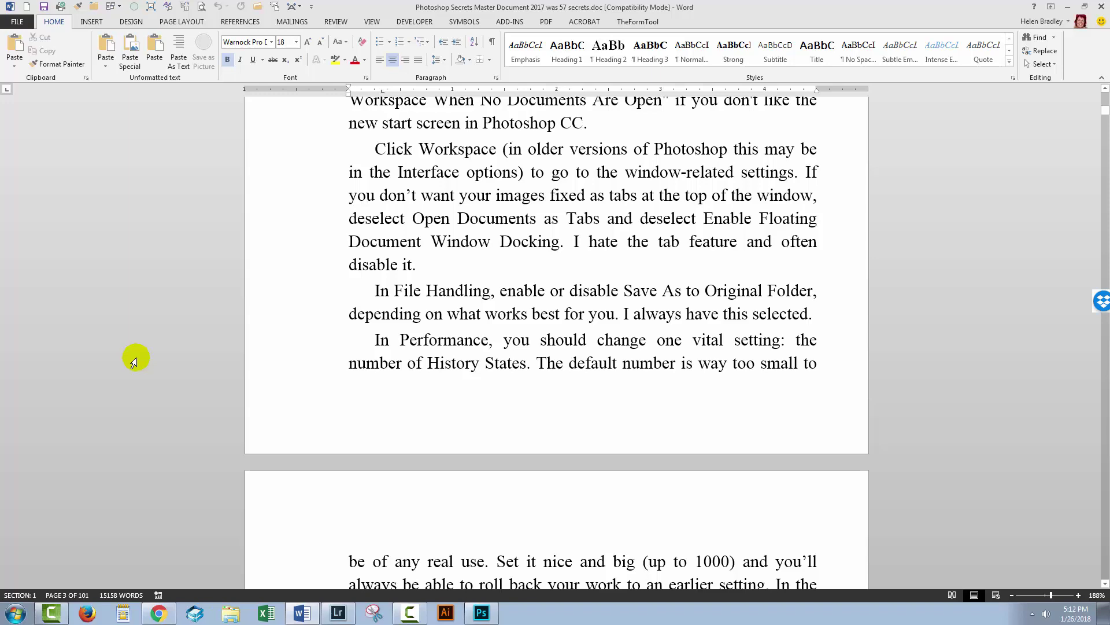
scroll(537, 325, "up", 2)
scroll(535, 315, "up", 2)
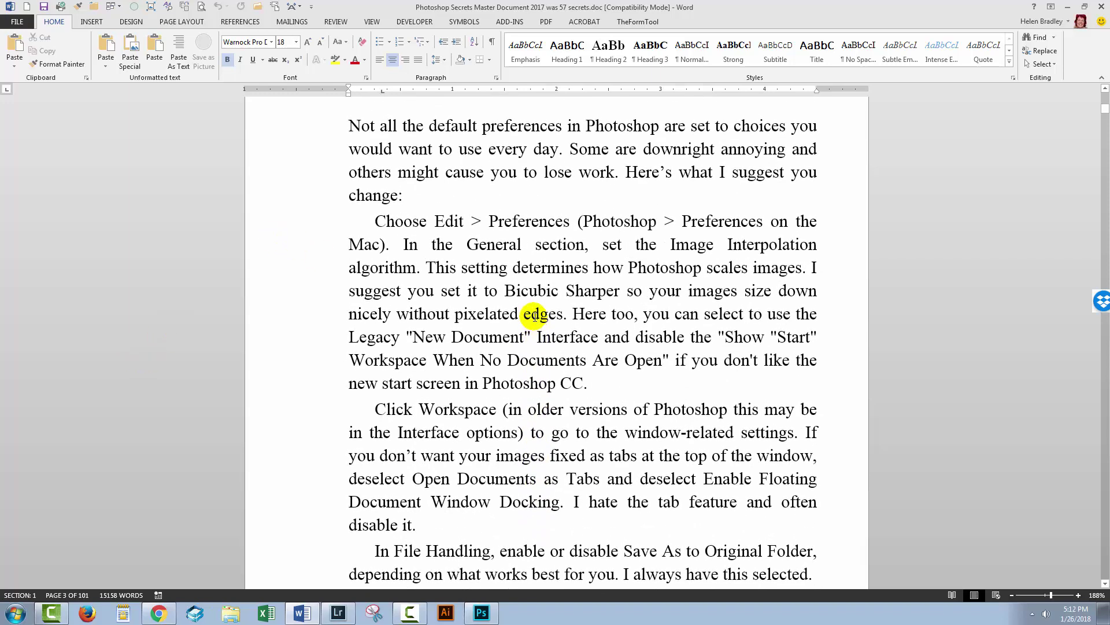
scroll(535, 316, "up", 4)
scroll(607, 300, "down", 2)
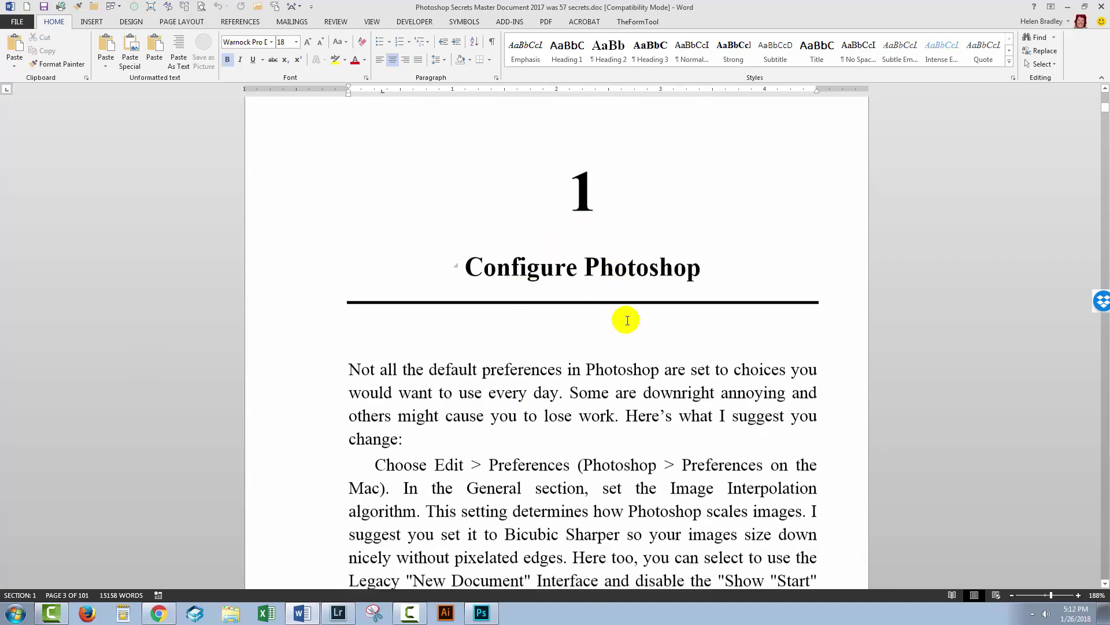
scroll(626, 320, "down", 1)
scroll(625, 318, "down", 1)
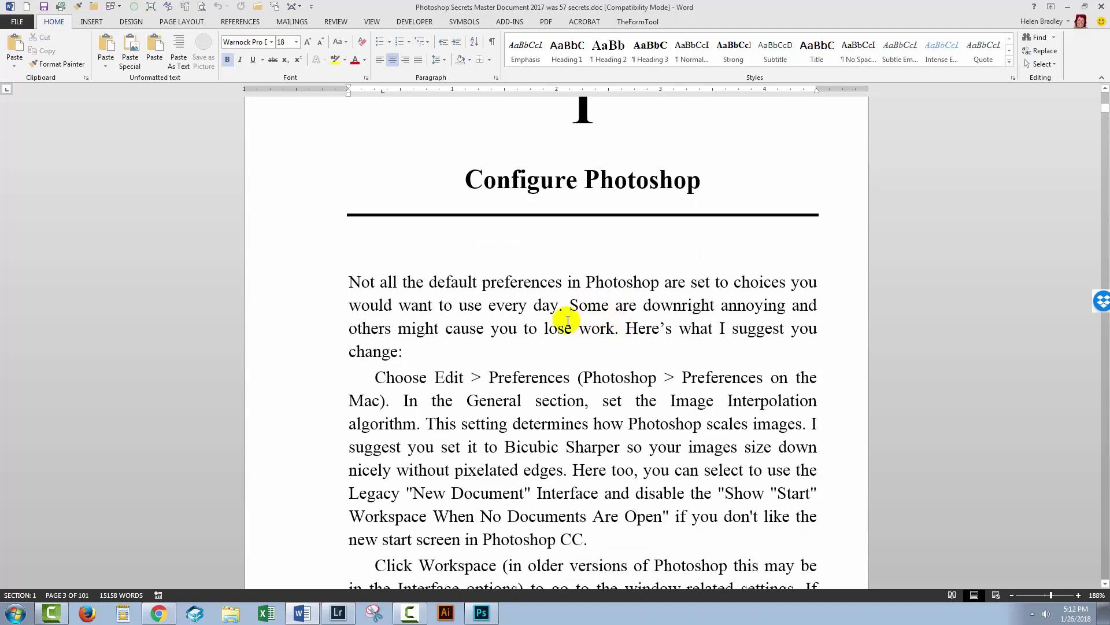
scroll(555, 283, "down", 1)
scroll(483, 248, "up", 3)
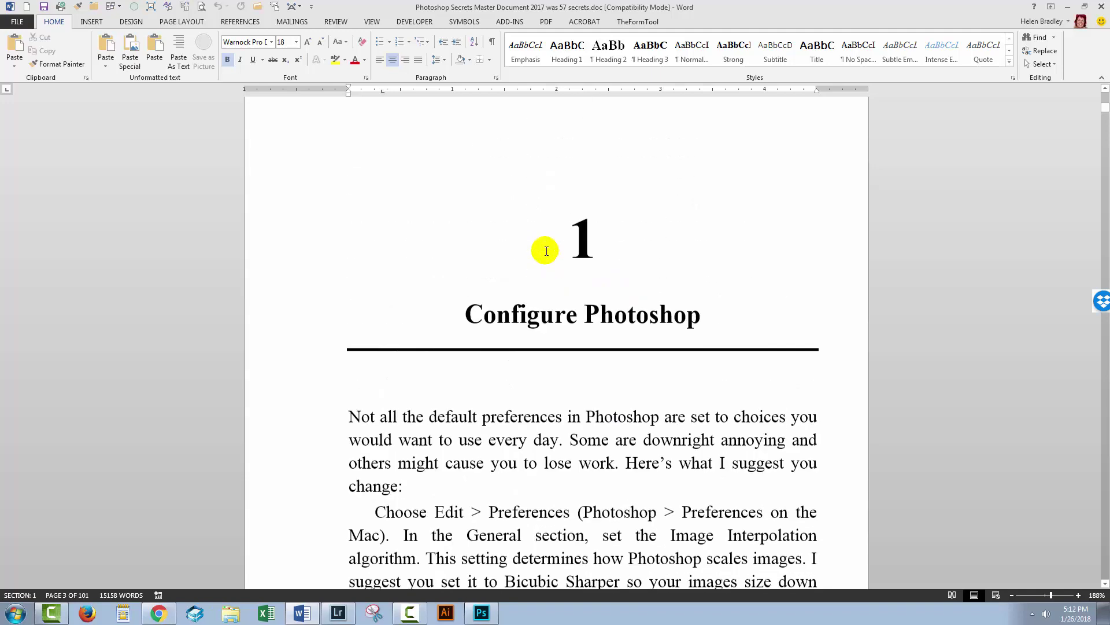
Step: Preview the full Styles gallery, then open the Styles pane listing Heading 1, Heading 2 and Normal
left_click(1009, 62)
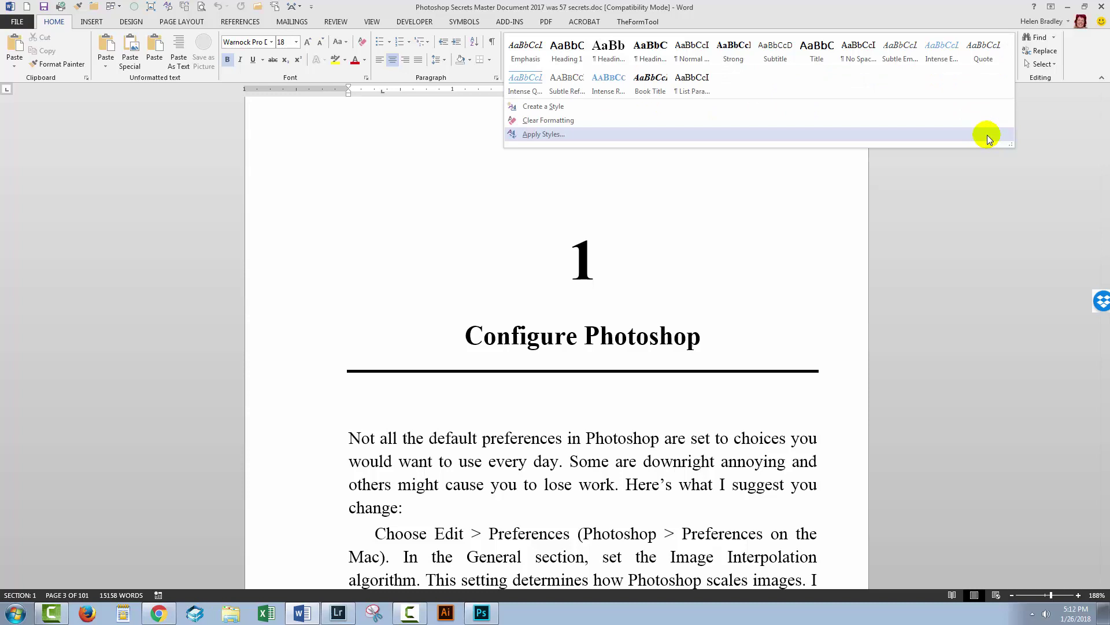
left_click(319, 417)
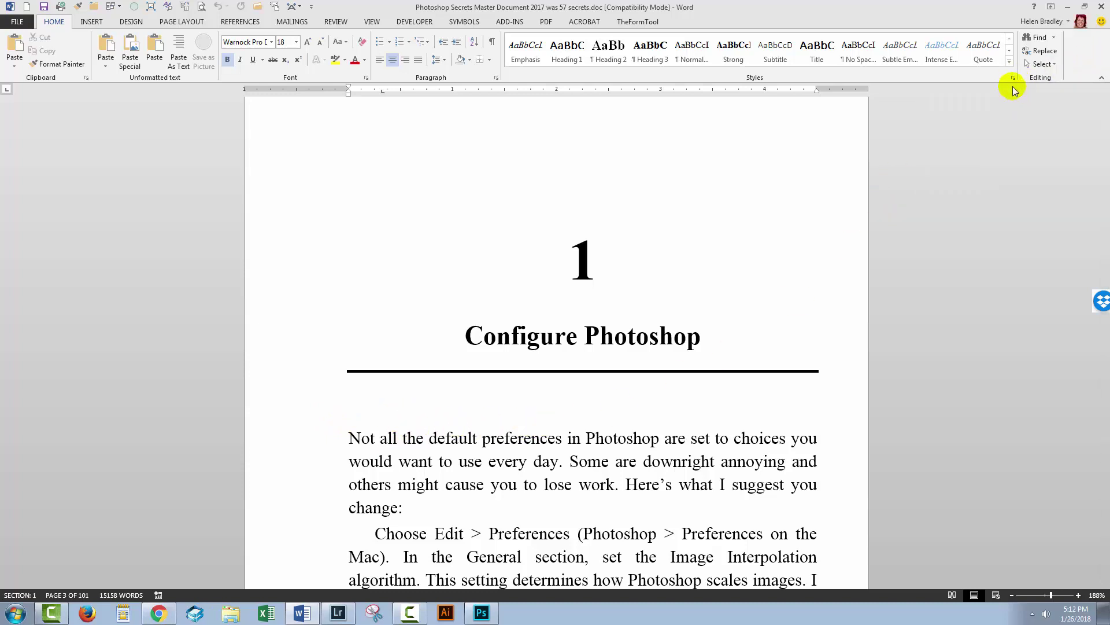
left_click(1013, 80)
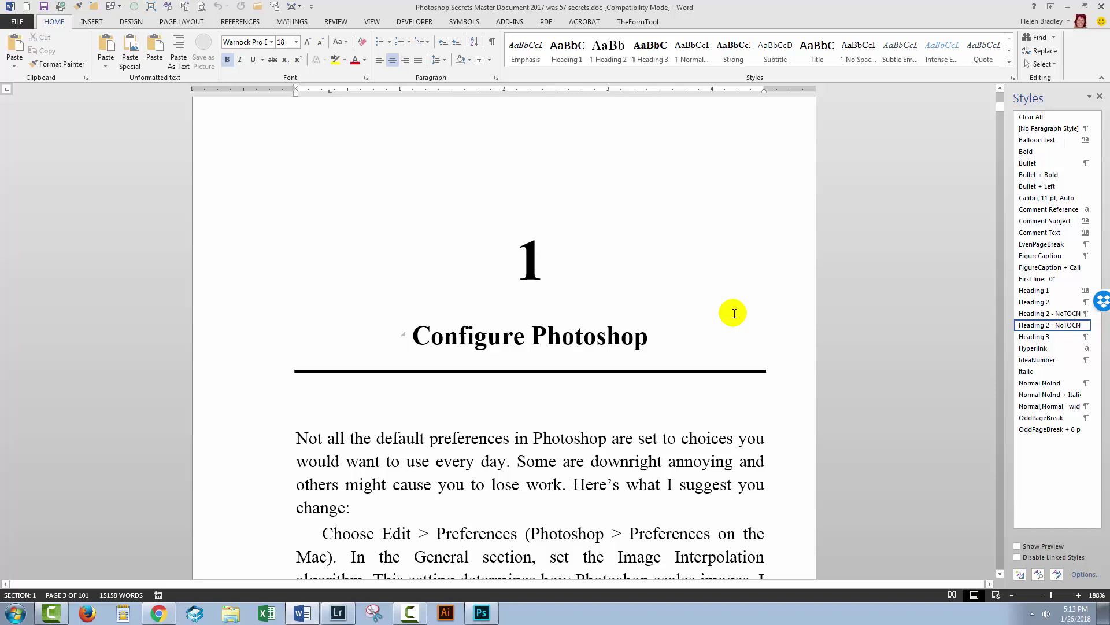
key("ctrl+alt+shift+s")
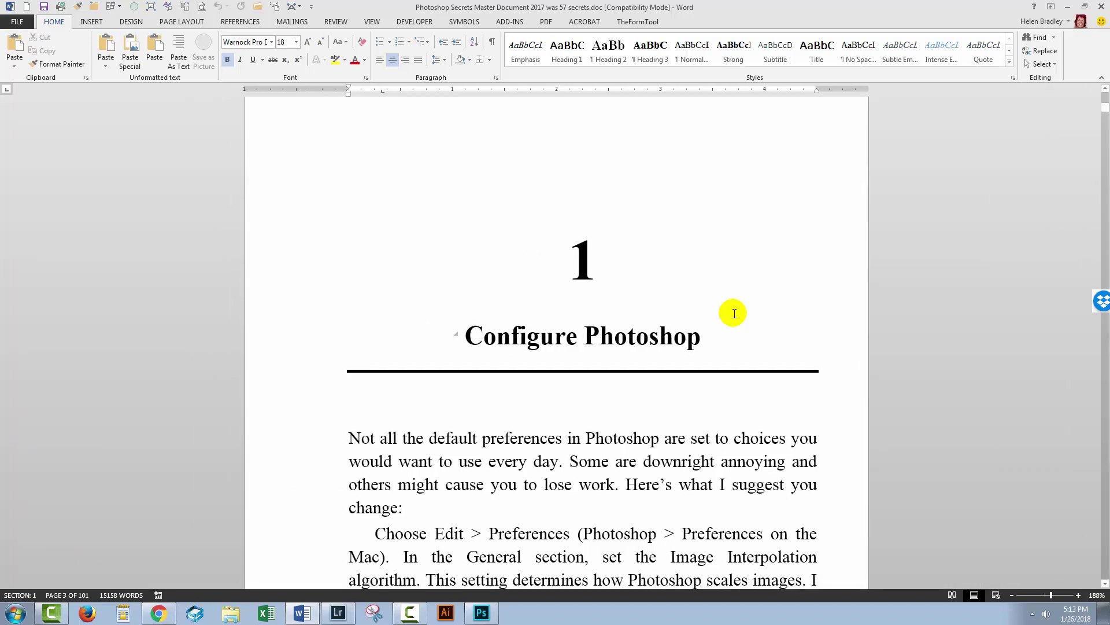
key("ctrl+alt+shift+s")
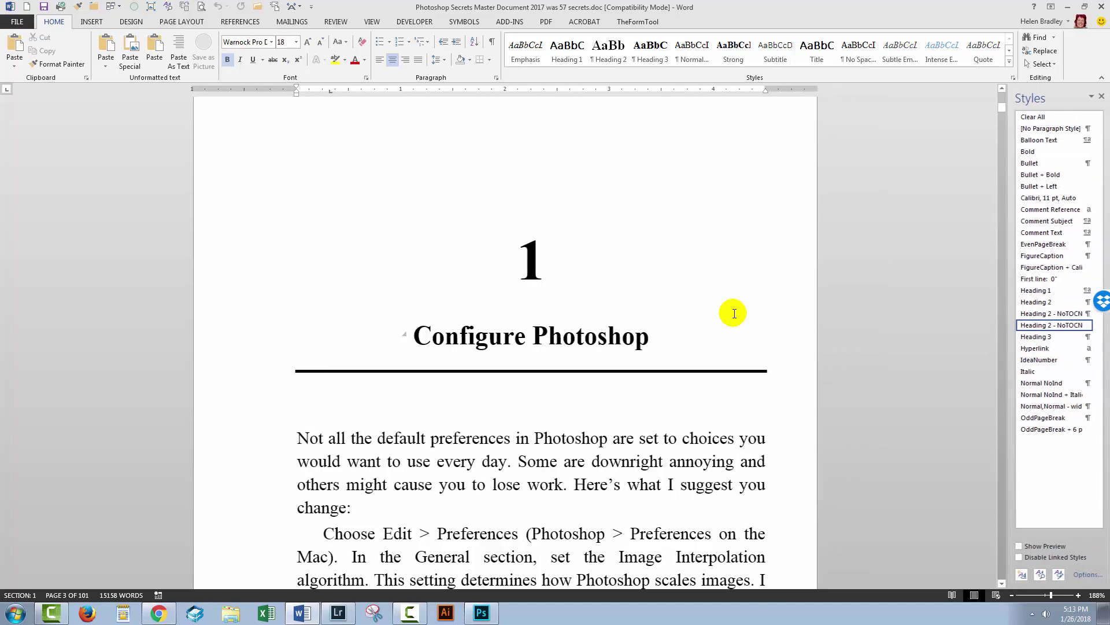
key("ctrl+alt+shift+s")
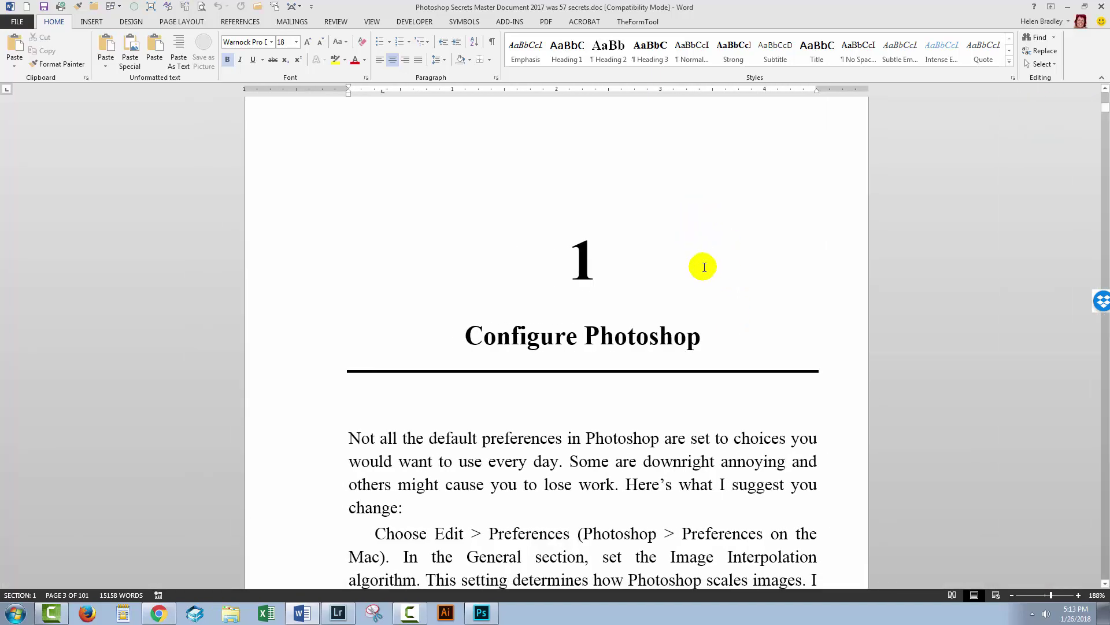
key("ctrl+alt+shift+s")
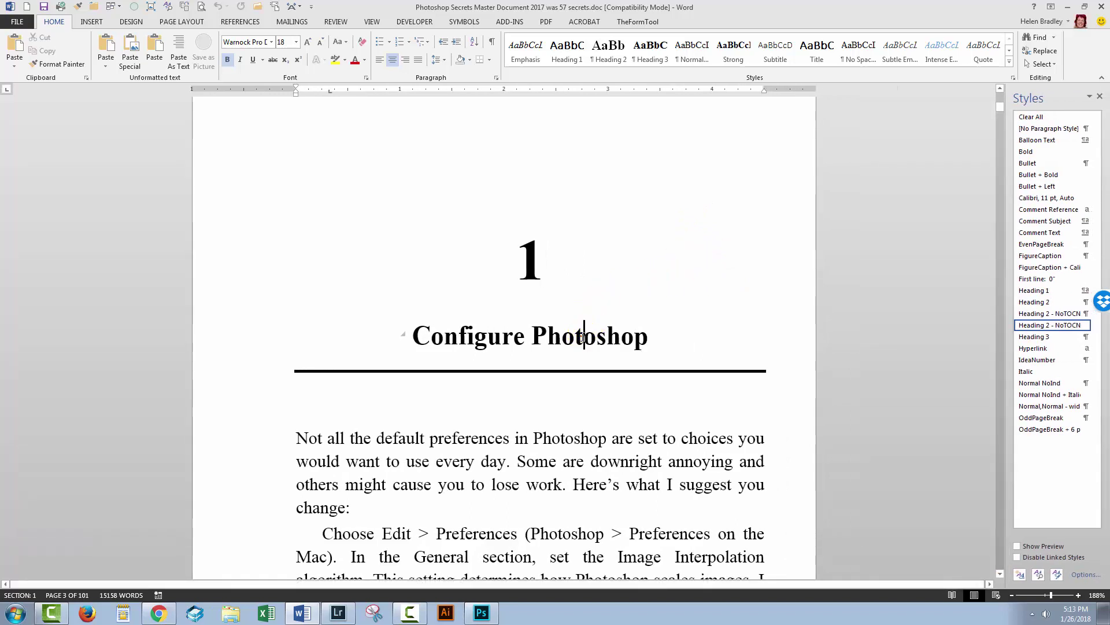
left_click(579, 337)
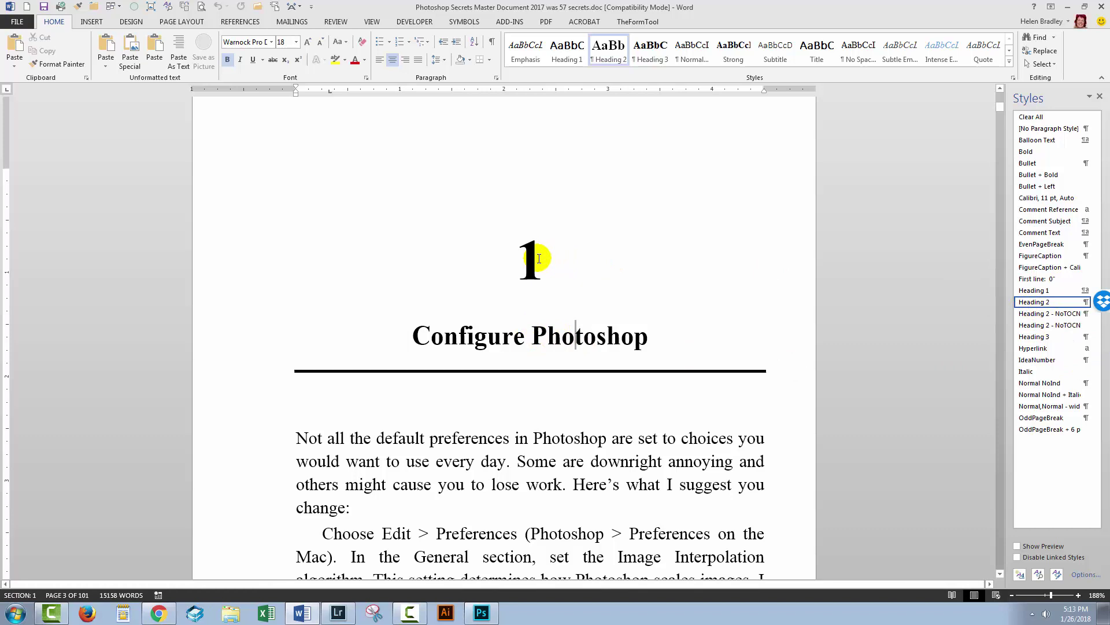
left_click(542, 258)
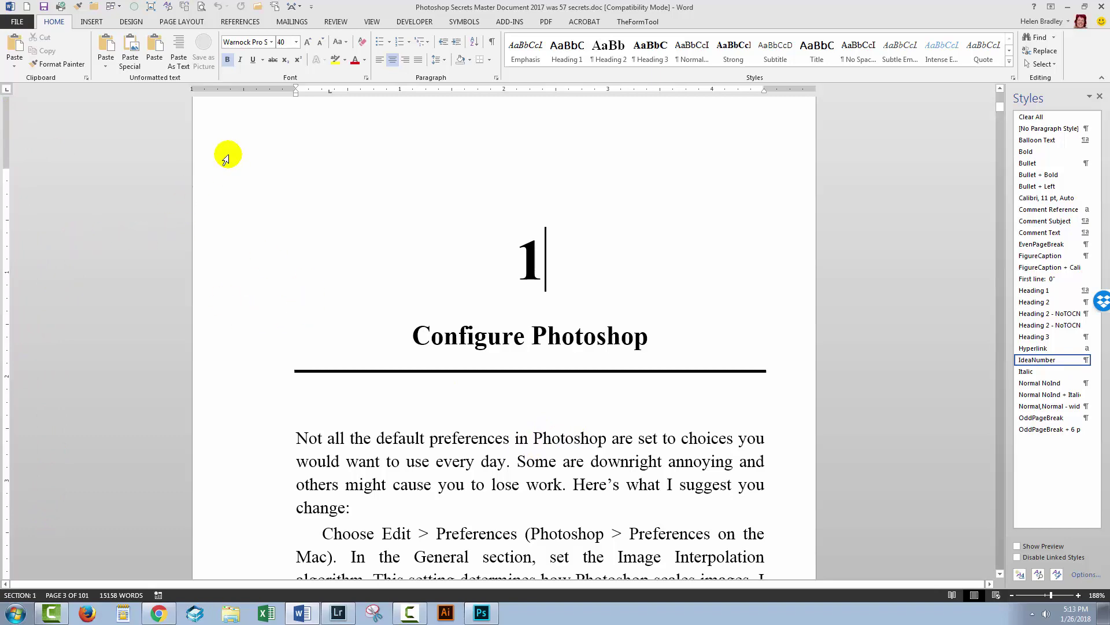
Step: In Outline view, widen the paragraph style name area, then return to chapter 1's page layout
left_click(371, 22)
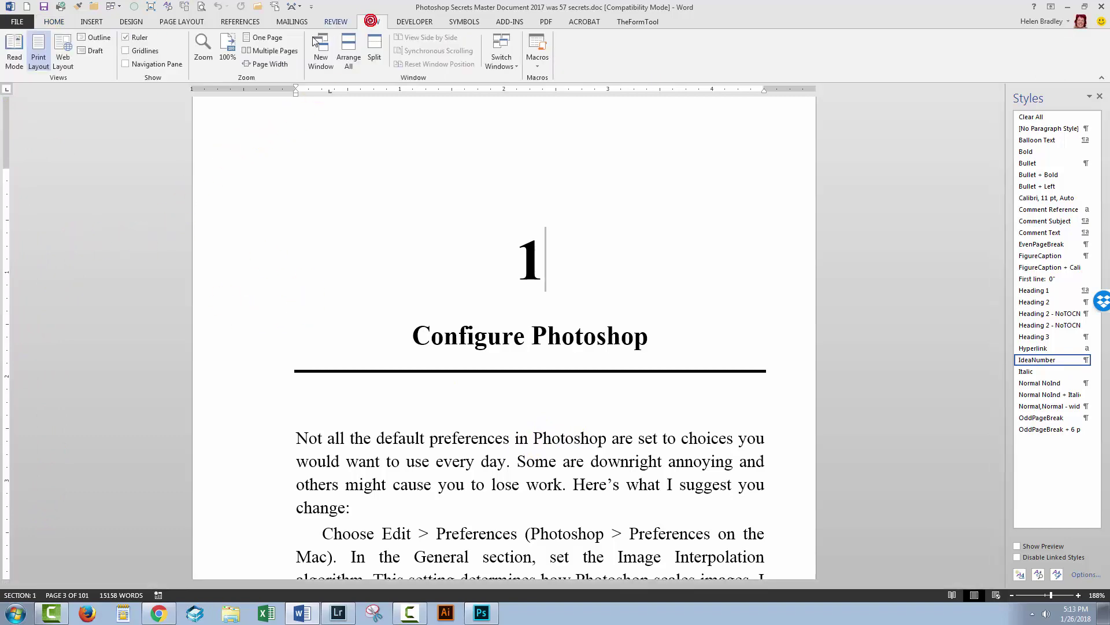
left_click(95, 39)
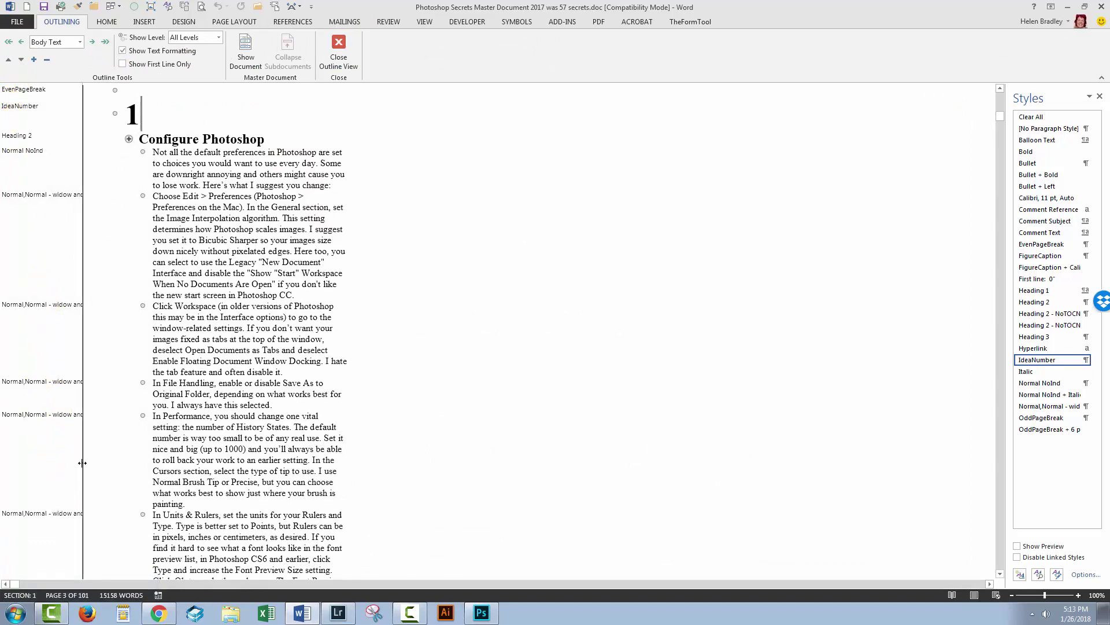
left_click_drag(83, 462, 121, 461)
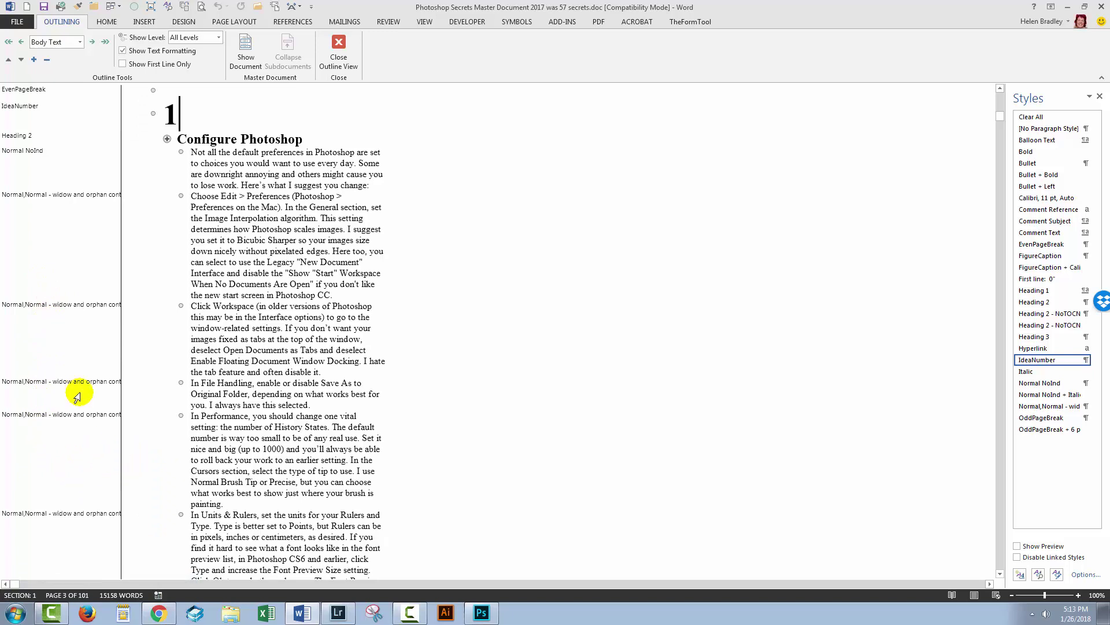
left_click(338, 41)
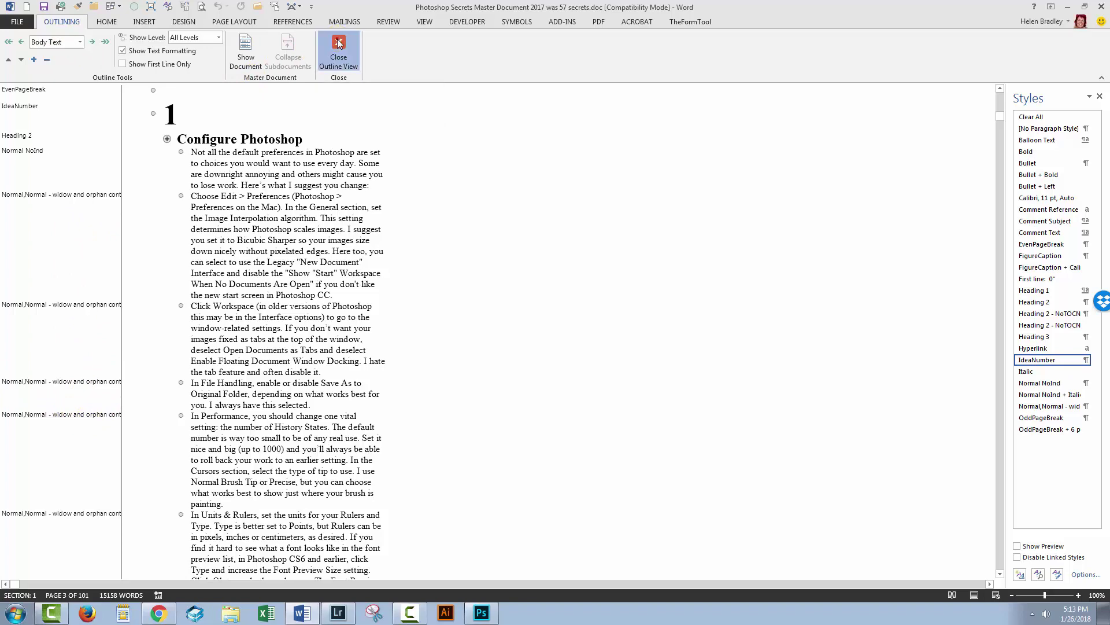
Step: In Advanced Options, set the Draft and Outline style area pane width to 2.19 inches
left_click(15, 23)
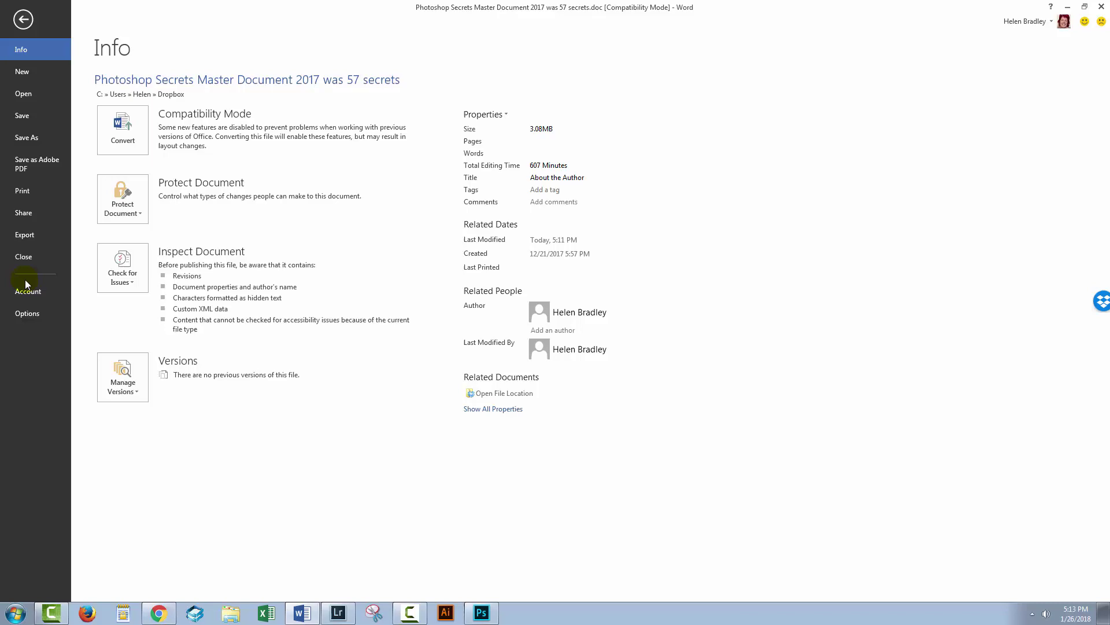
left_click(27, 313)
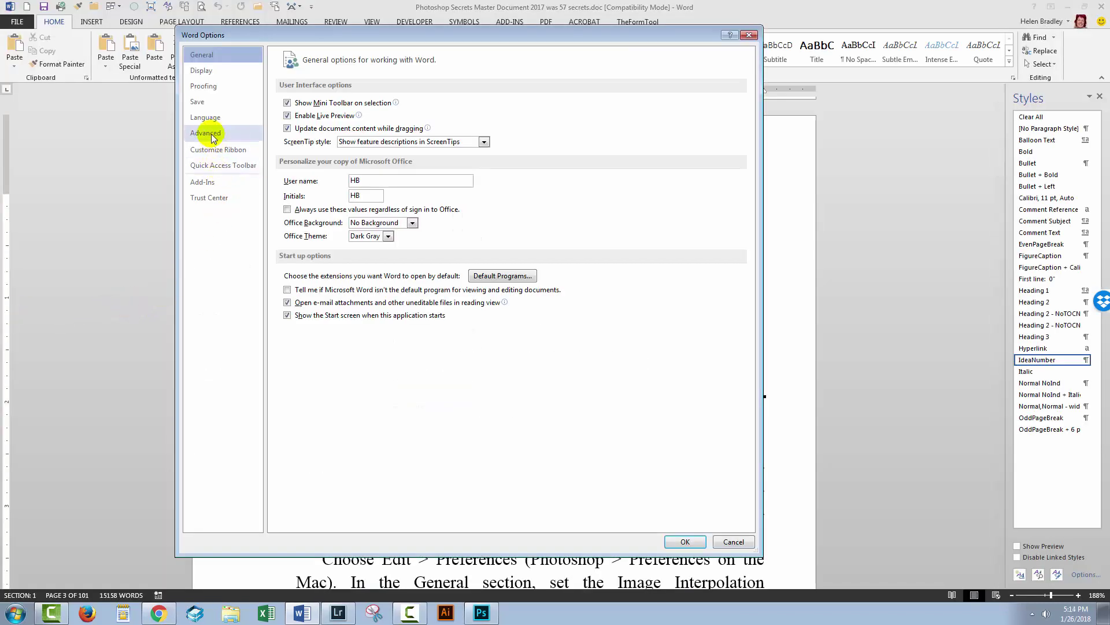
left_click(210, 139)
scroll(298, 199, "down", 5)
scroll(367, 179, "down", 5)
scroll(321, 218, "down", 5)
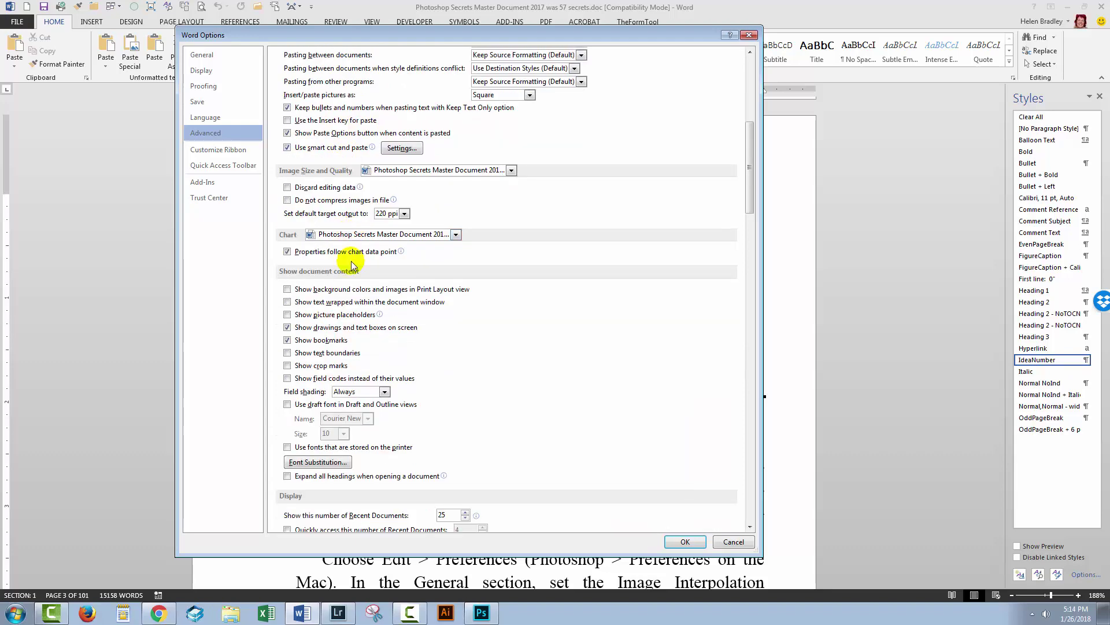
scroll(297, 369, "down", 3)
scroll(298, 295, "down", 3)
scroll(286, 369, "down", 2)
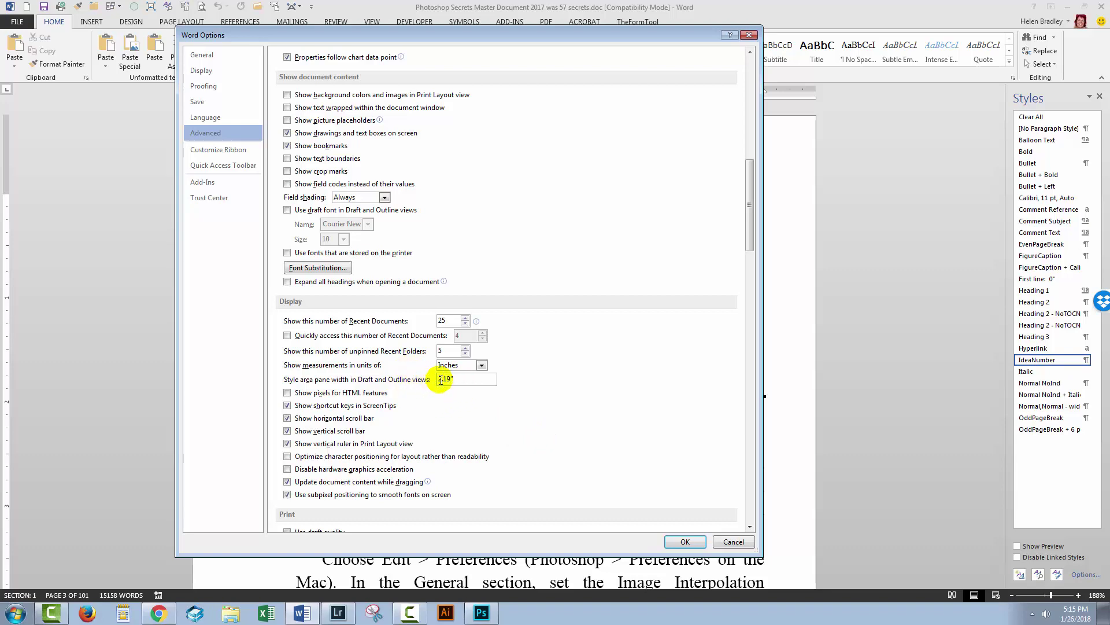
left_click(682, 546)
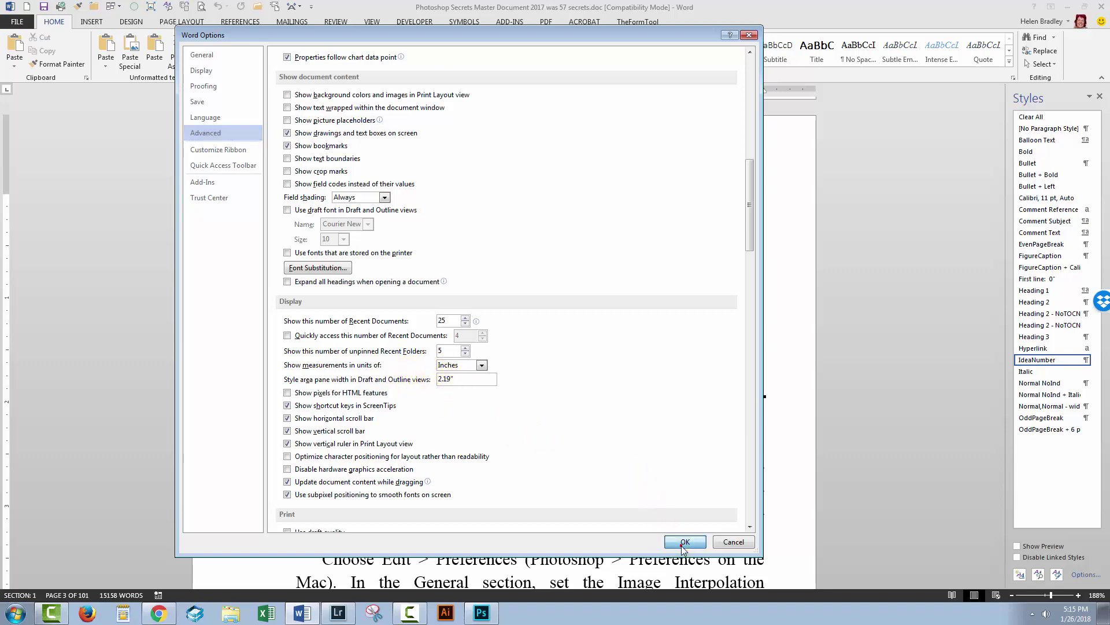
Step: Close the Styles pane, leaving chapter 1, Configure Photoshop, alone in page layout
left_click(372, 22)
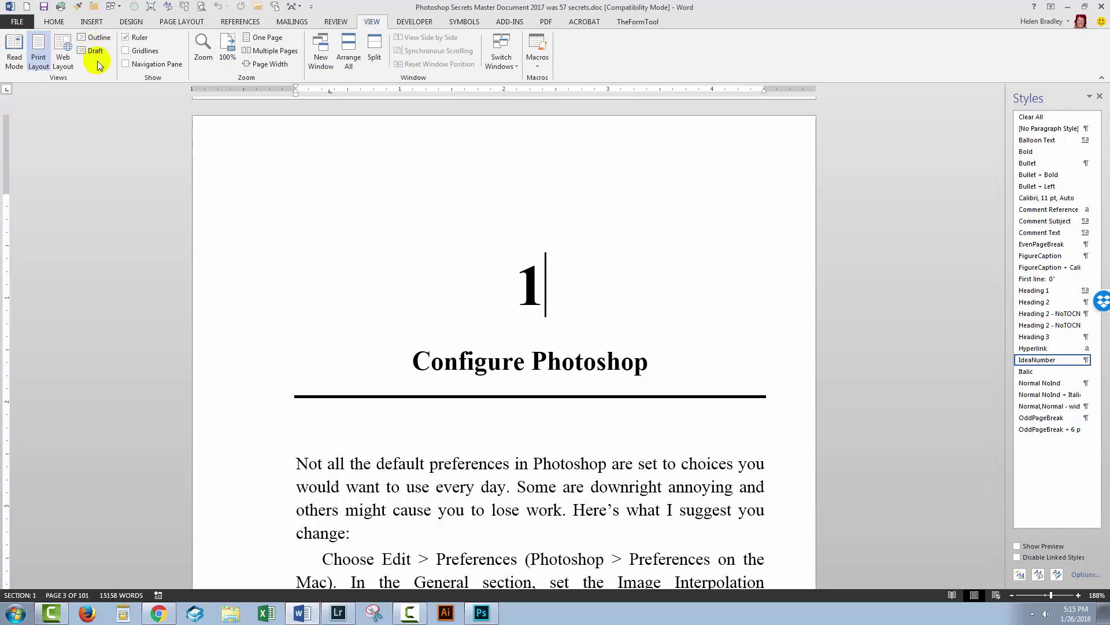
left_click(53, 22)
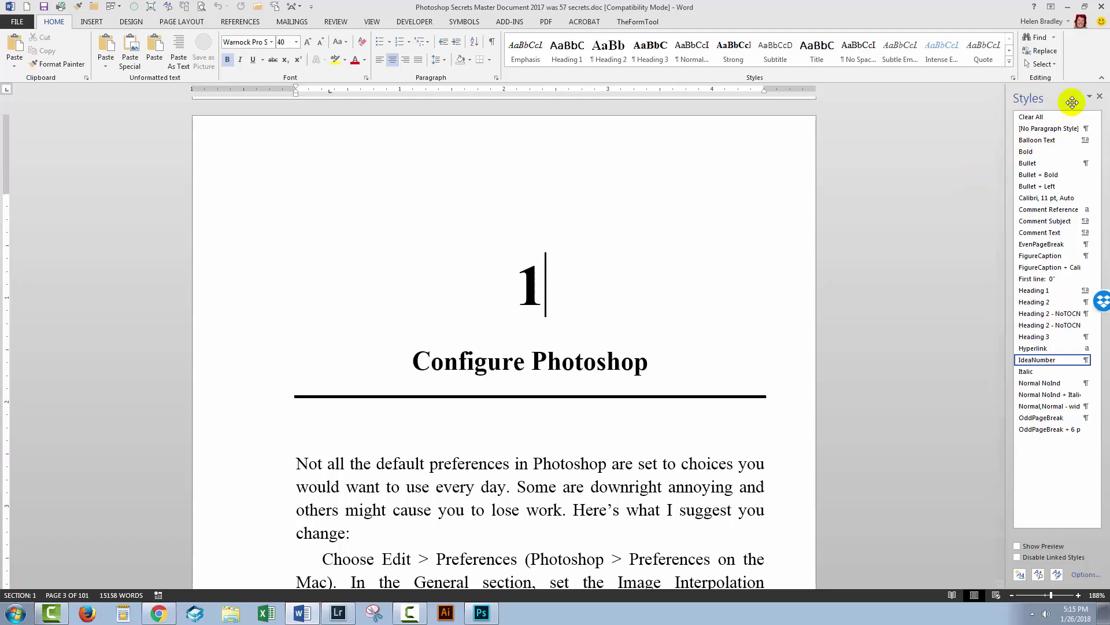
left_click(1100, 97)
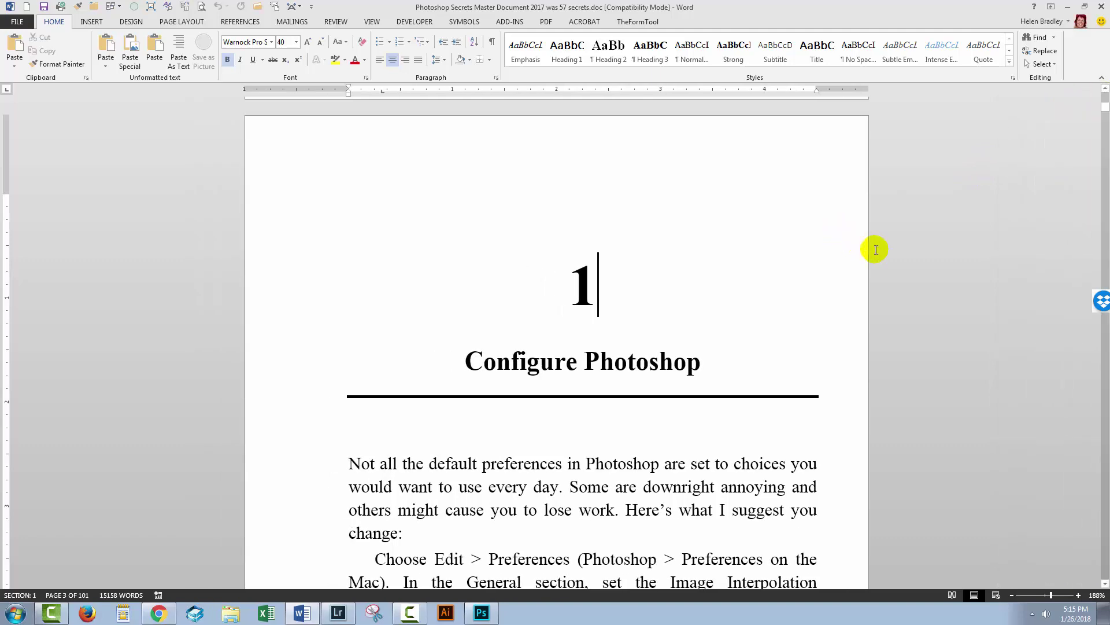